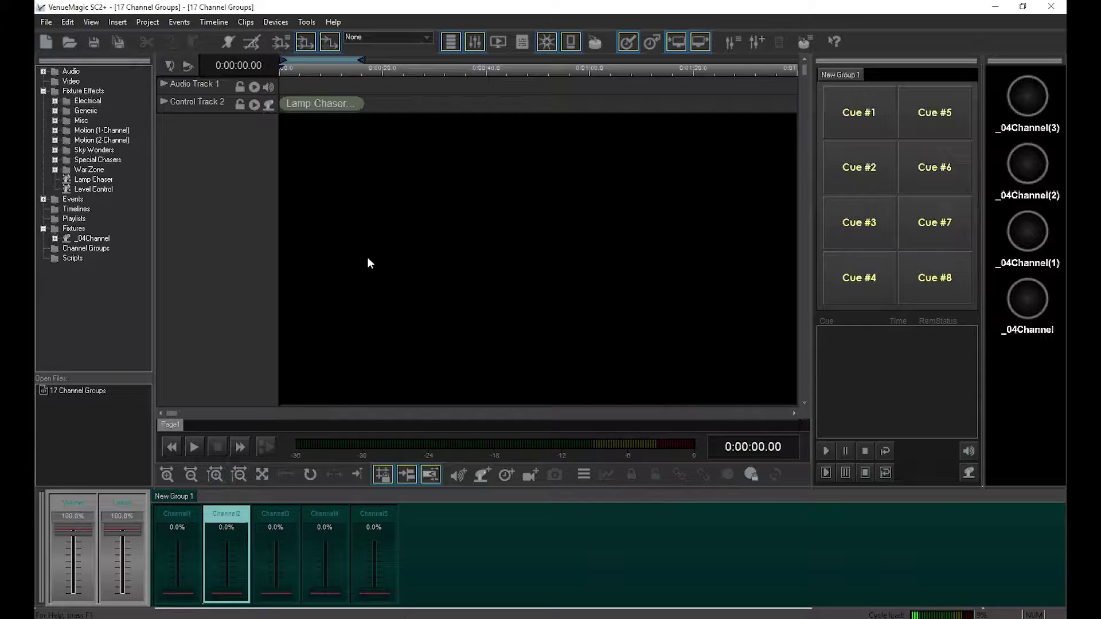
# Open the Group Builder and add a new channel group named My Group
pyautogui.click(276, 22)
pyautogui.click(283, 50)
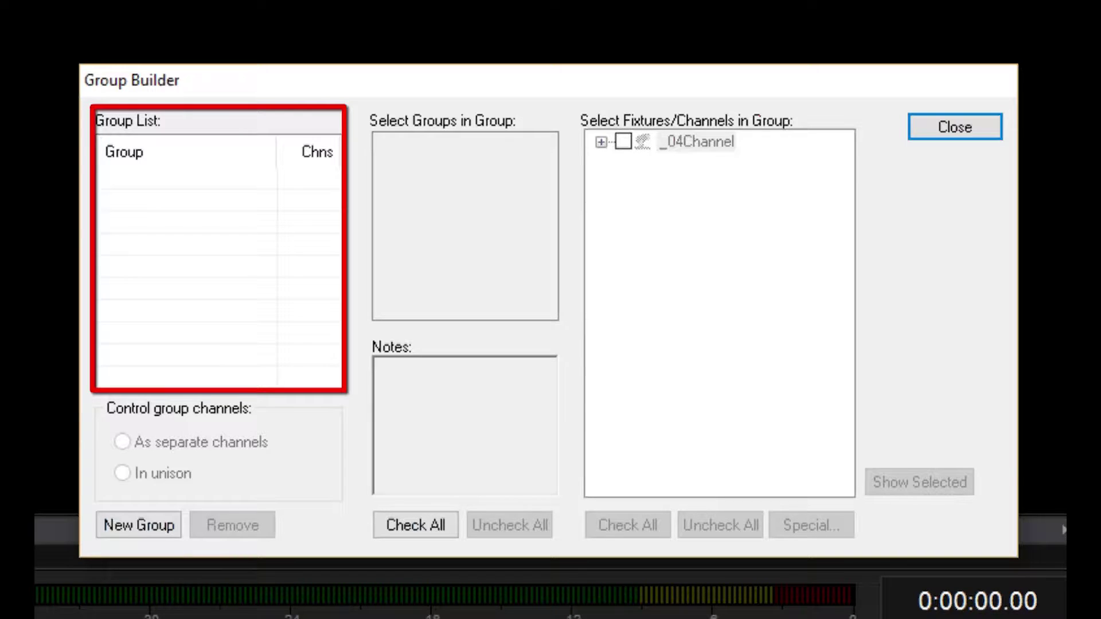
pyautogui.click(159, 527)
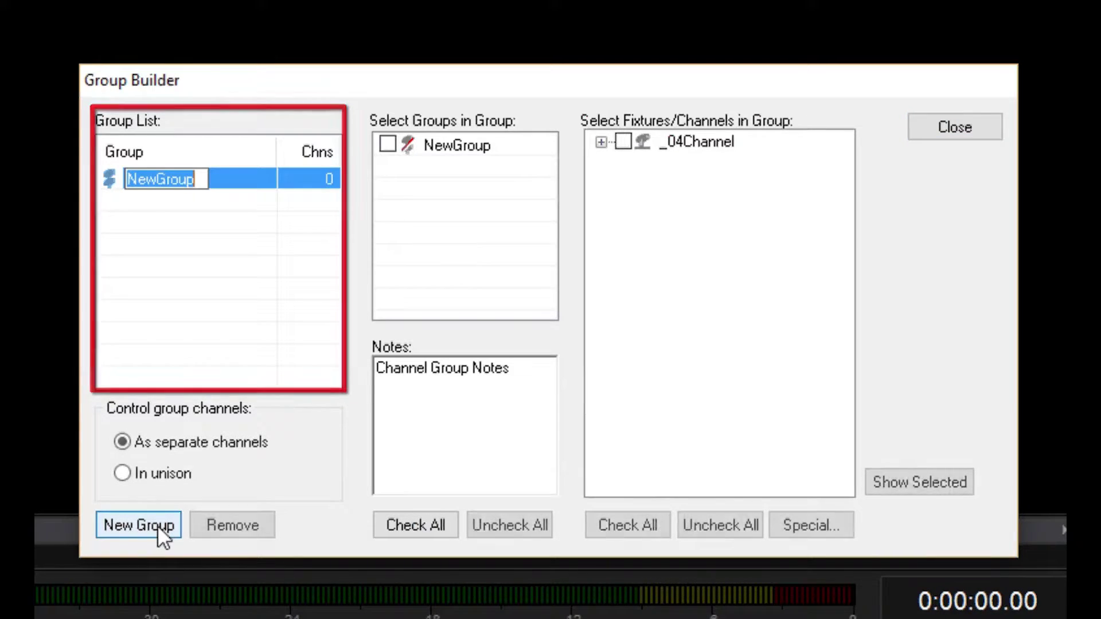
pyautogui.write('My Group')
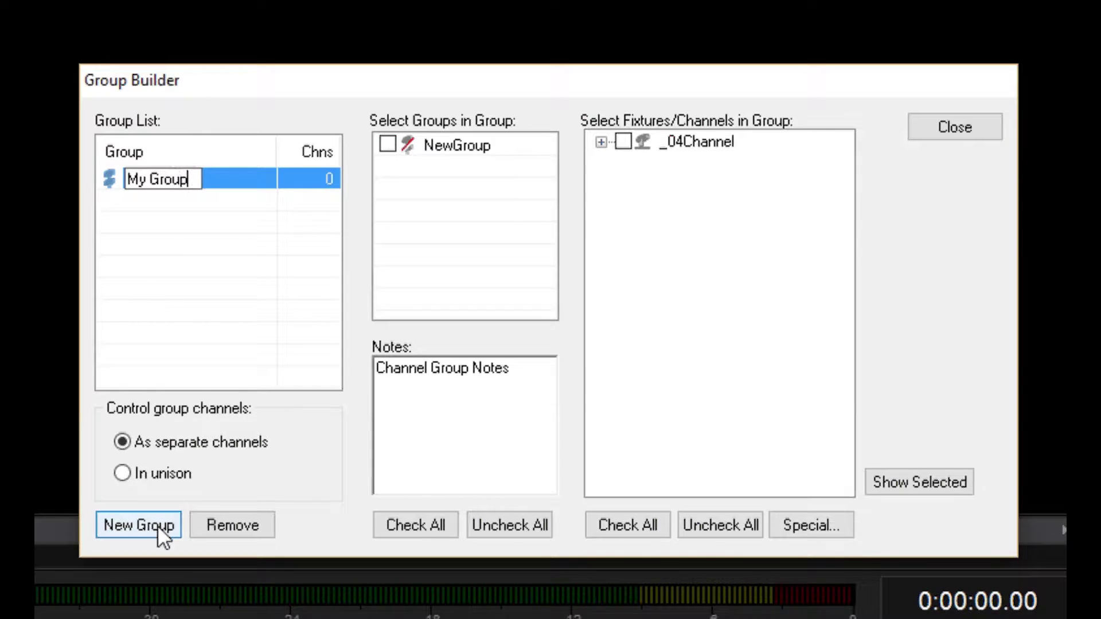
pyautogui.press('Return')
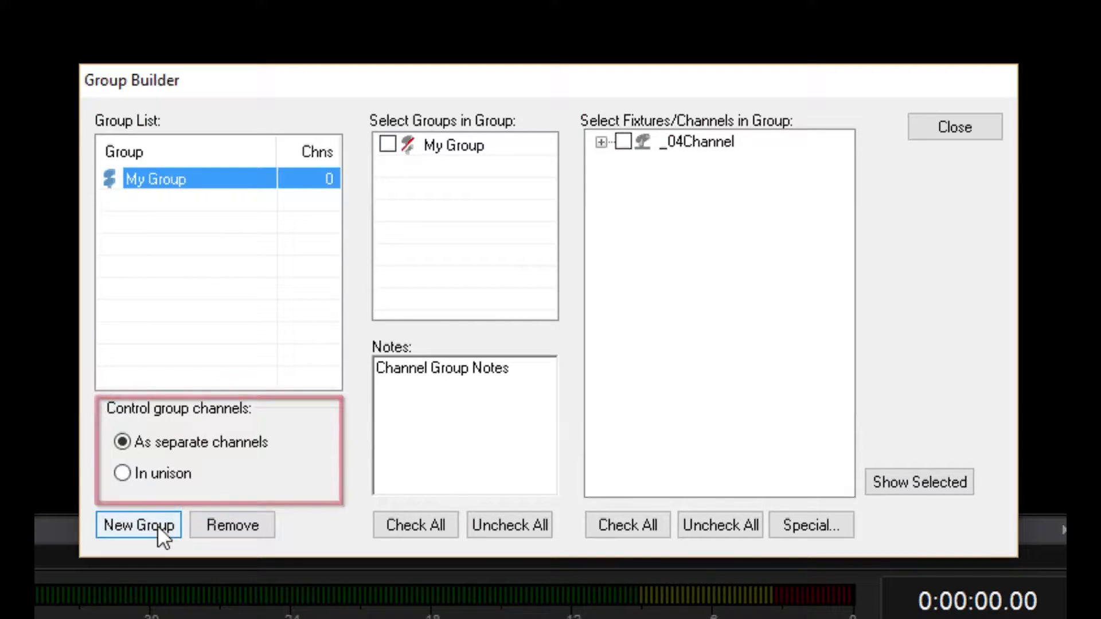
# Set My Group to In unison and include all four _04Channel levels
pyautogui.click(137, 476)
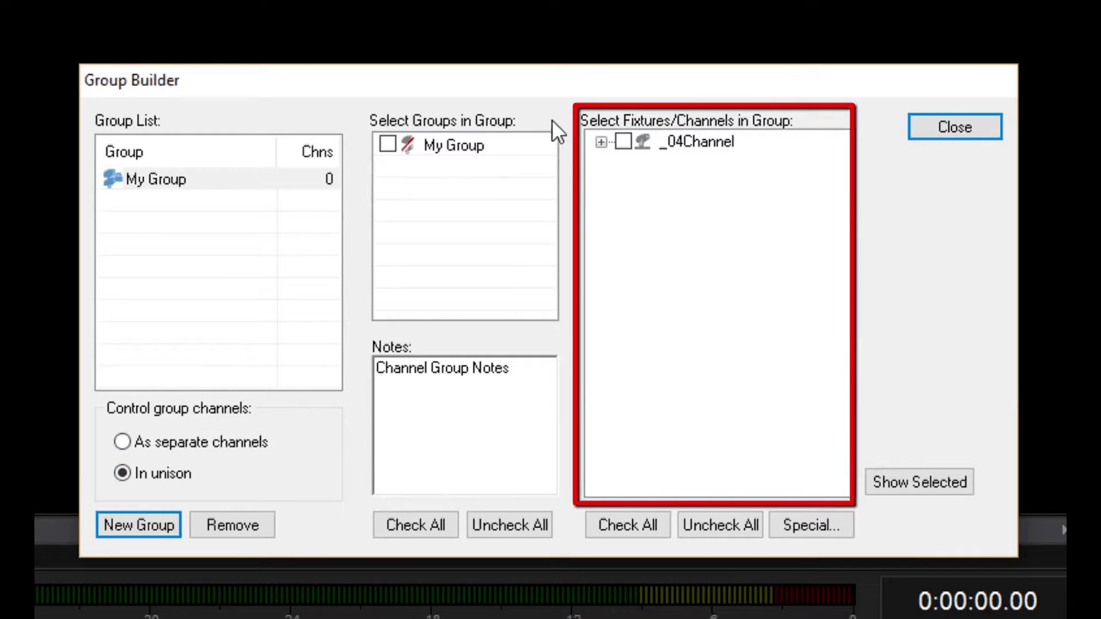
pyautogui.click(600, 142)
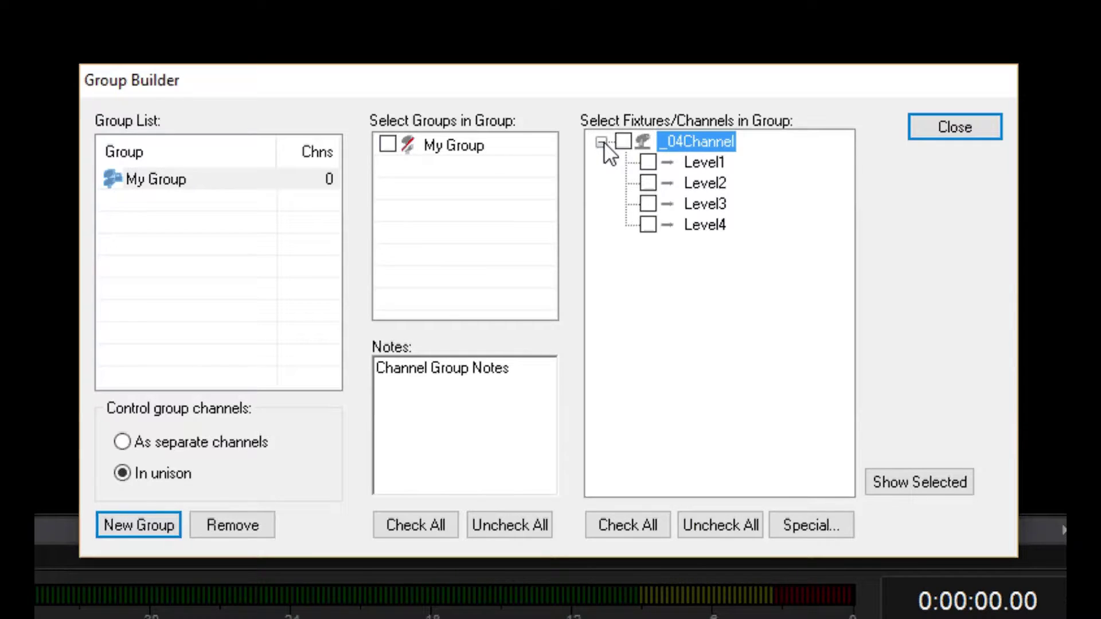
pyautogui.click(627, 143)
# Add group My Group 2 with Level1 and Level2 checked as separate channels
pyautogui.click(111, 527)
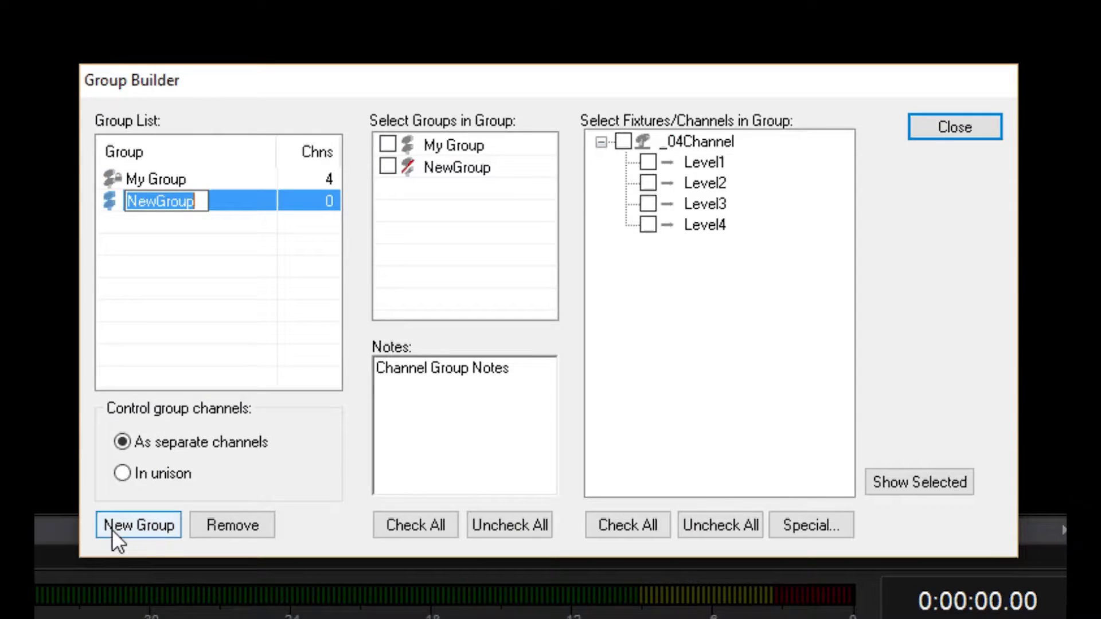
pyautogui.write('My Grou')
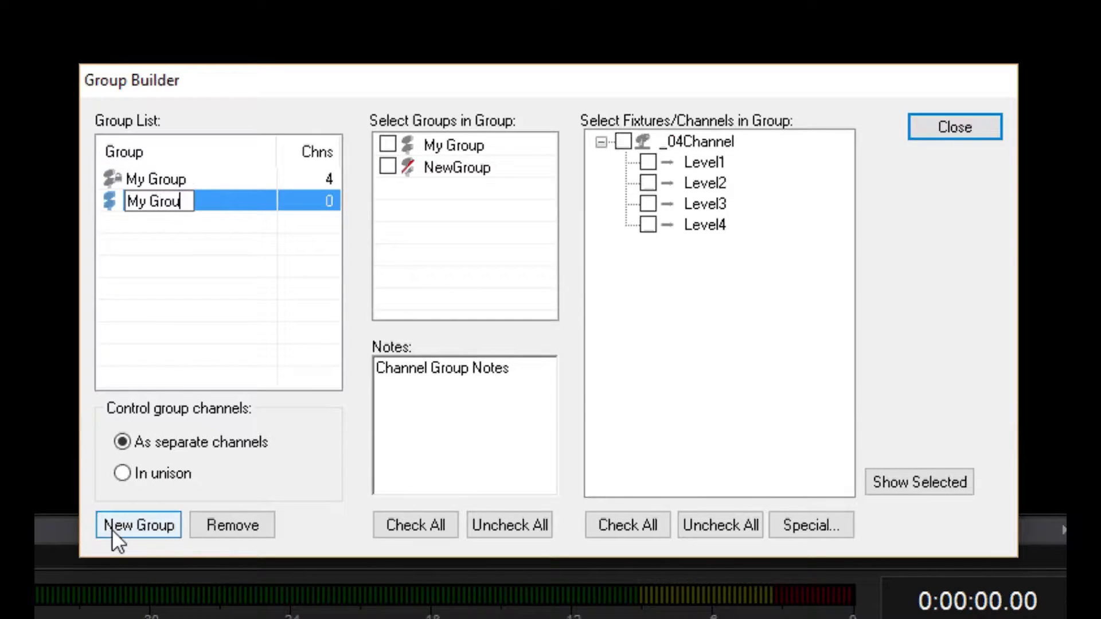
pyautogui.write('p 2')
pyautogui.press('Return')
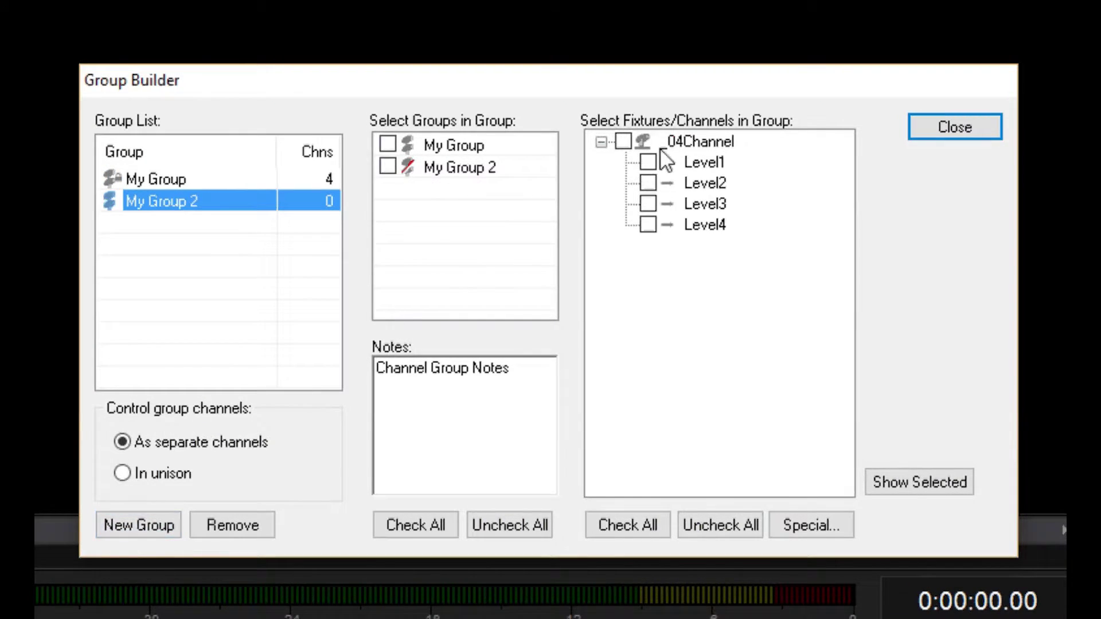
pyautogui.click(648, 163)
pyautogui.click(649, 183)
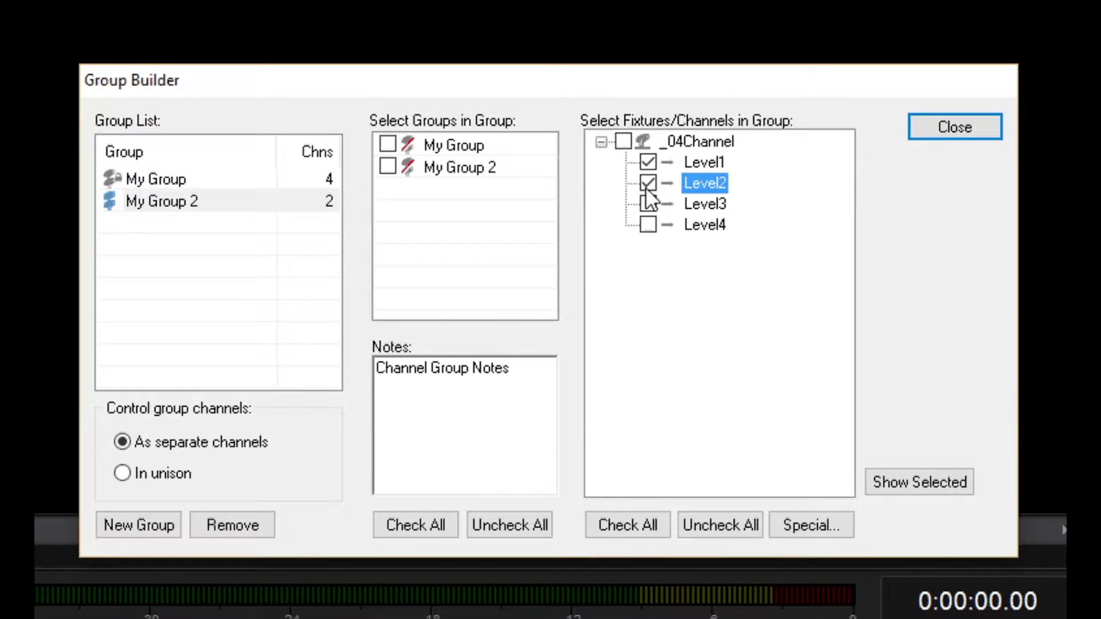
pyautogui.click(216, 202)
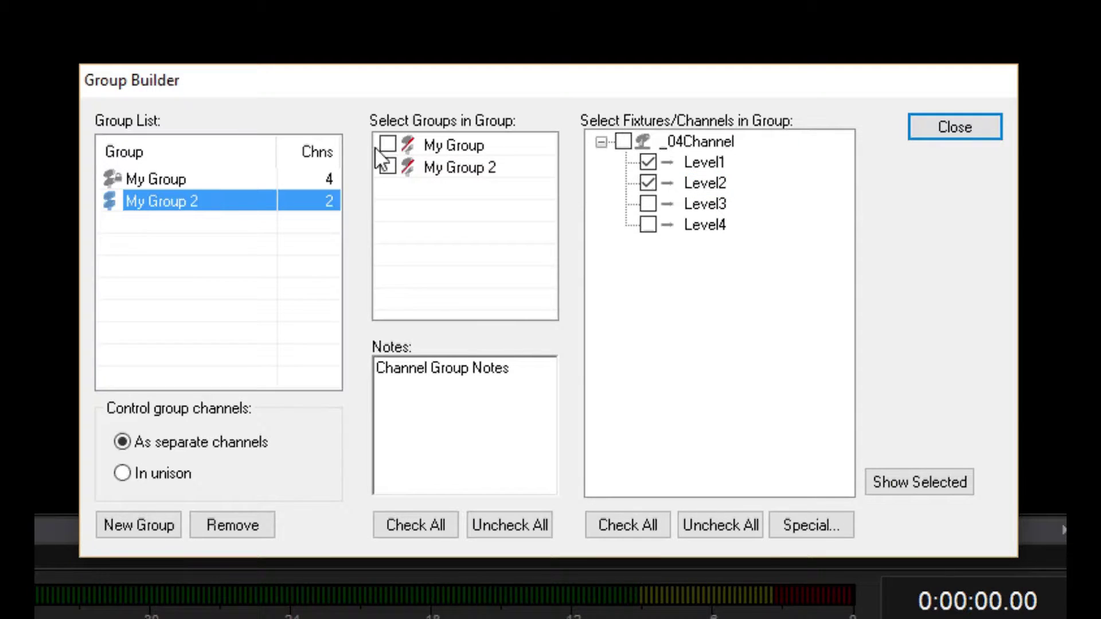
pyautogui.moveTo(376, 150)
pyautogui.mouseDown()
pyautogui.moveTo(393, 170)
pyautogui.moveTo(395, 153)
pyautogui.moveTo(393, 177)
pyautogui.moveTo(372, 172)
pyautogui.moveTo(390, 140)
pyautogui.moveTo(400, 196)
pyautogui.mouseUp()
pyautogui.click(284, 175)
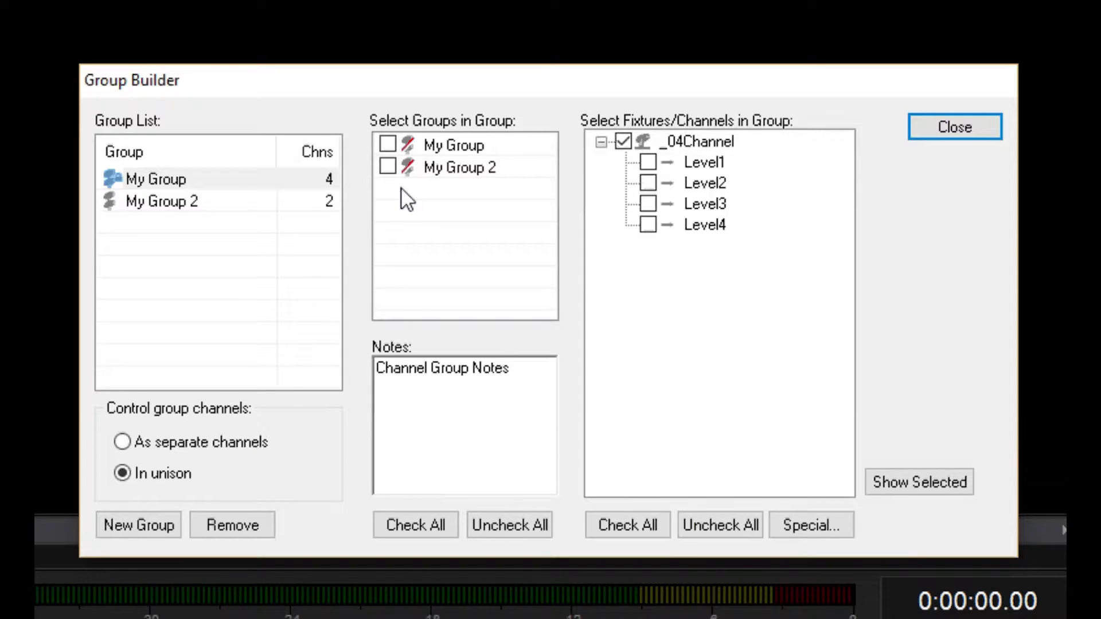
# Give My Group Level3, Level4 and nested My Group 2, then open Group Builder help with F1
pyautogui.click(241, 179)
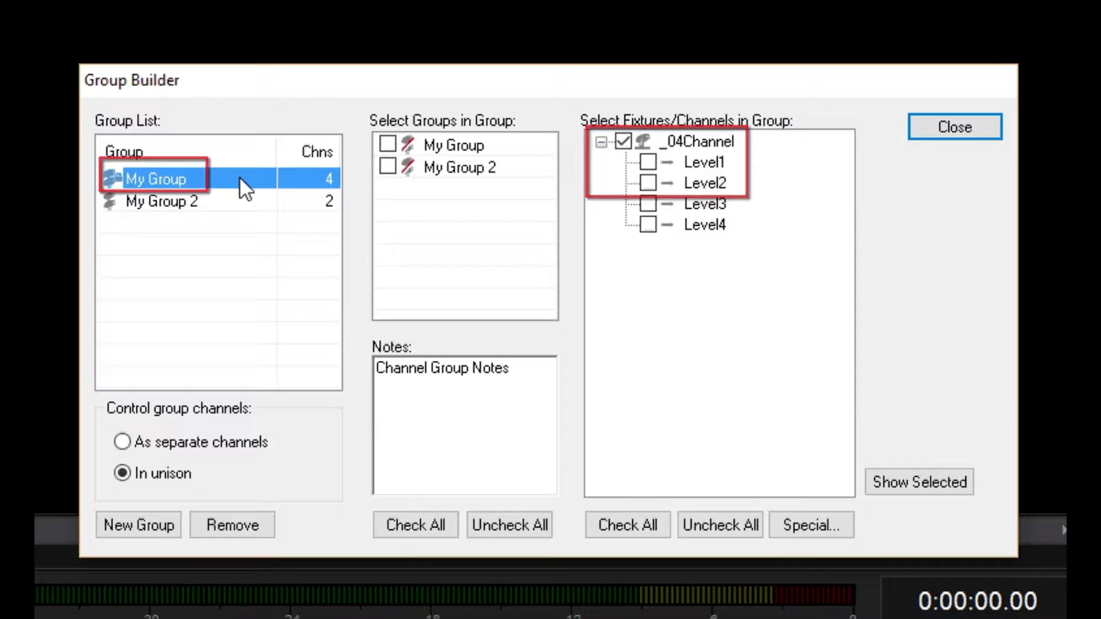
pyautogui.click(247, 198)
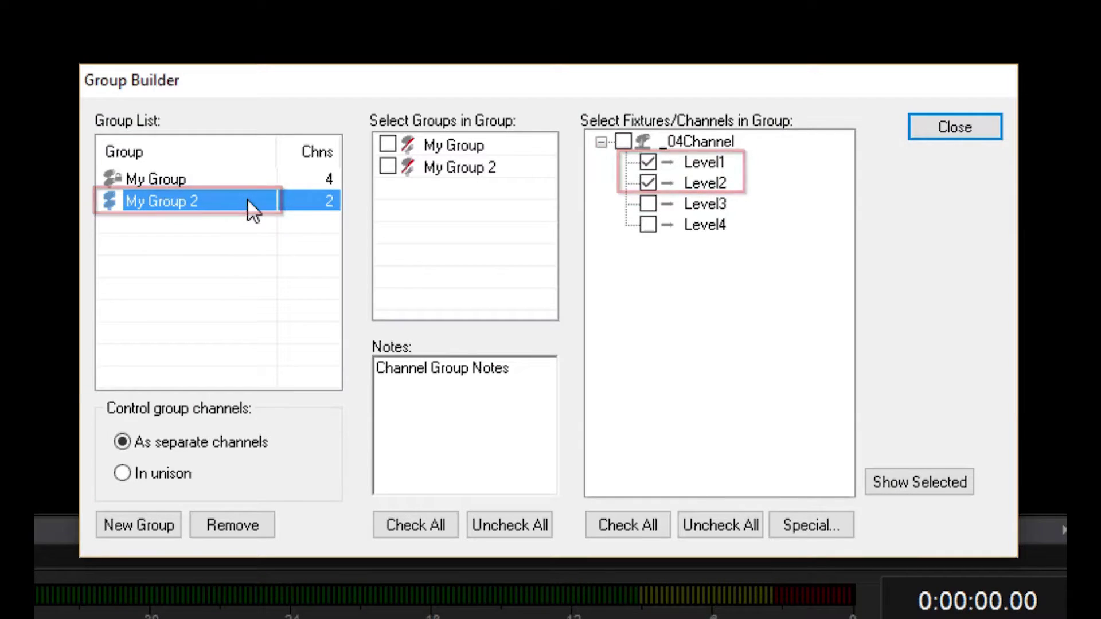
pyautogui.click(252, 173)
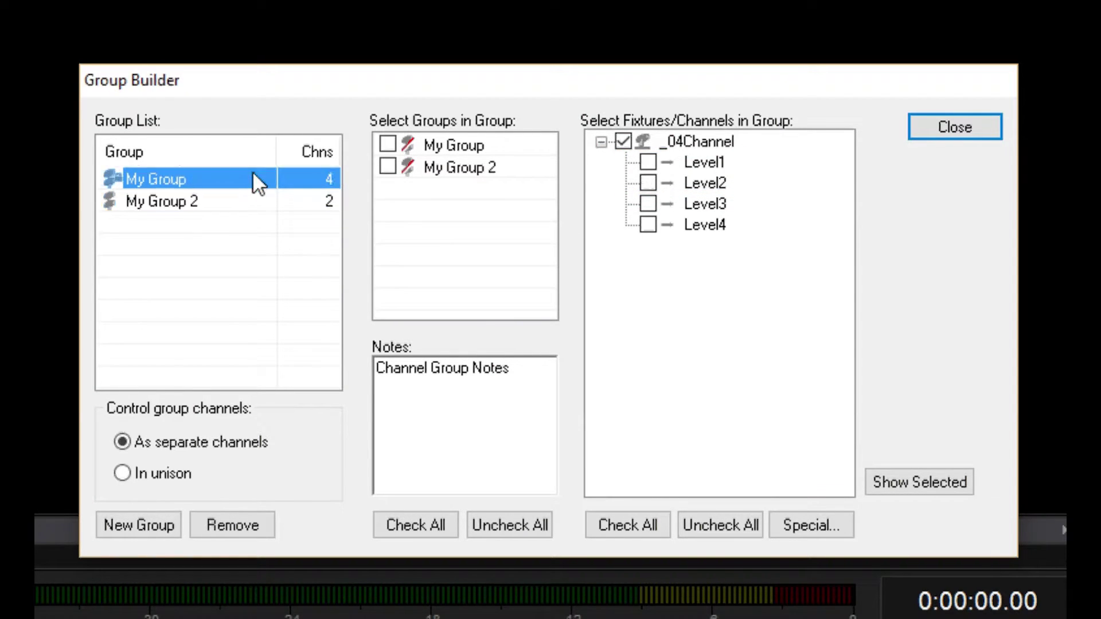
pyautogui.click(648, 203)
pyautogui.click(649, 225)
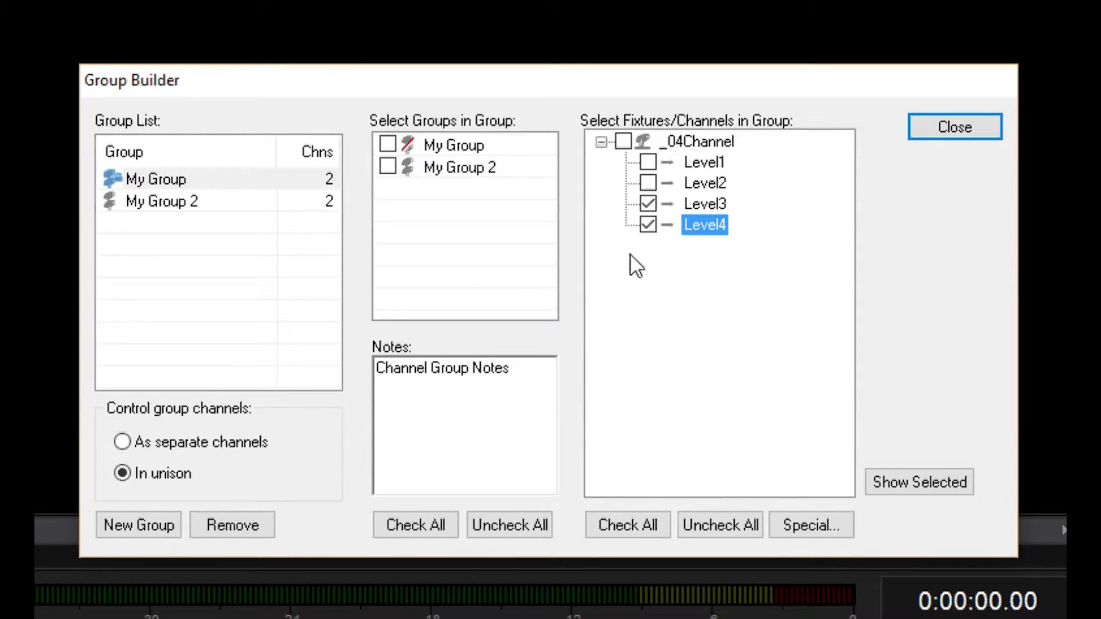
pyautogui.click(387, 167)
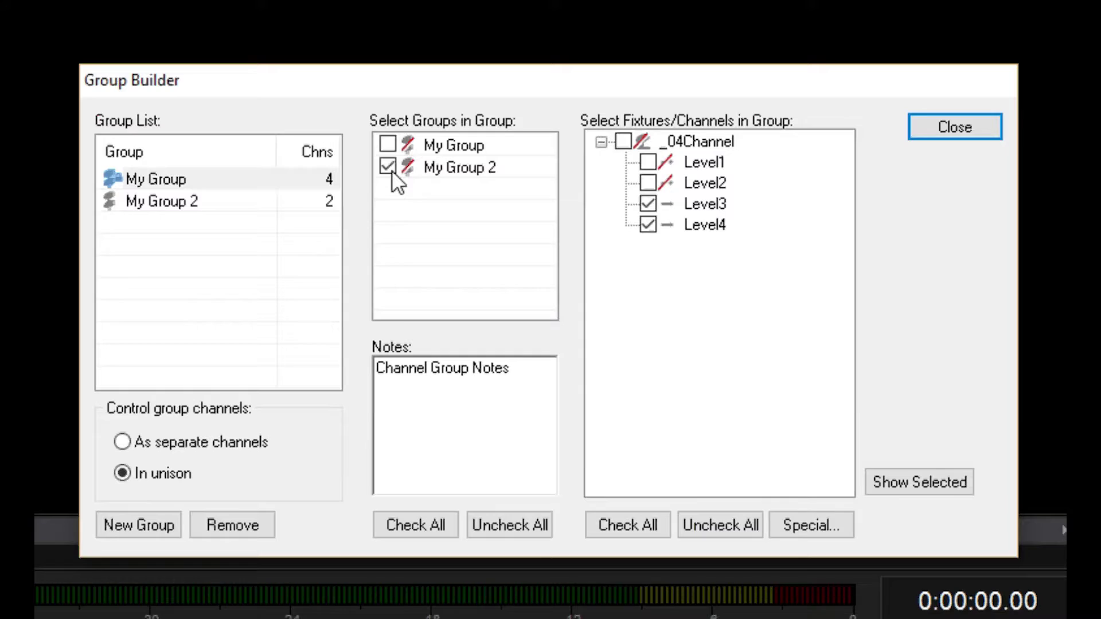
pyautogui.press('F1')
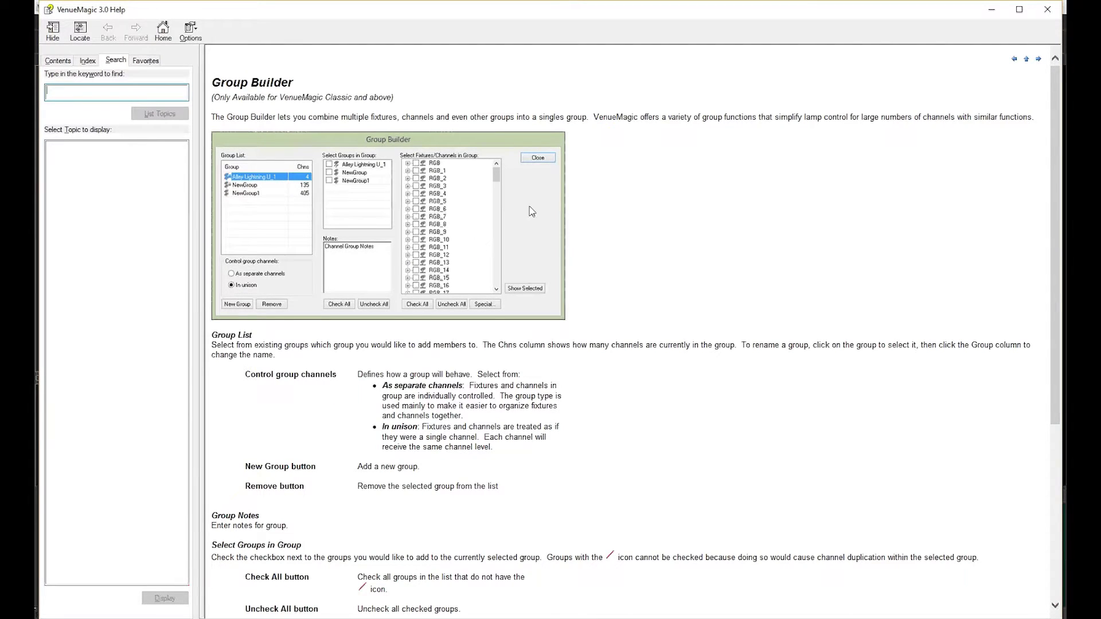
# Close help and the Group Builder, add Control Track 3, and drop a Level Control clip on it
pyautogui.click(1047, 9)
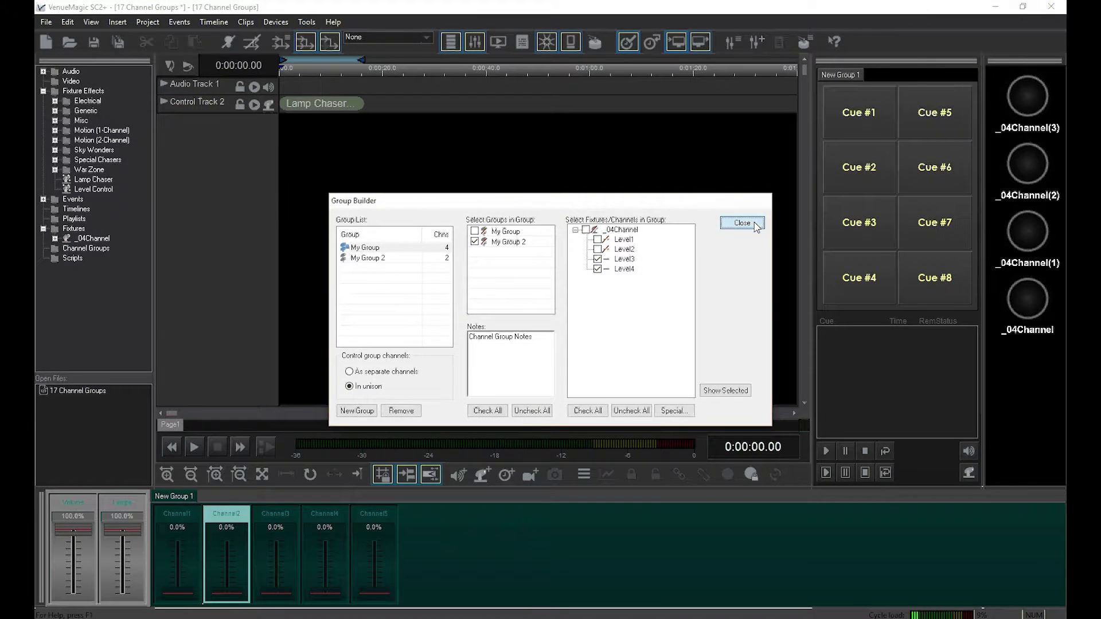
pyautogui.click(755, 223)
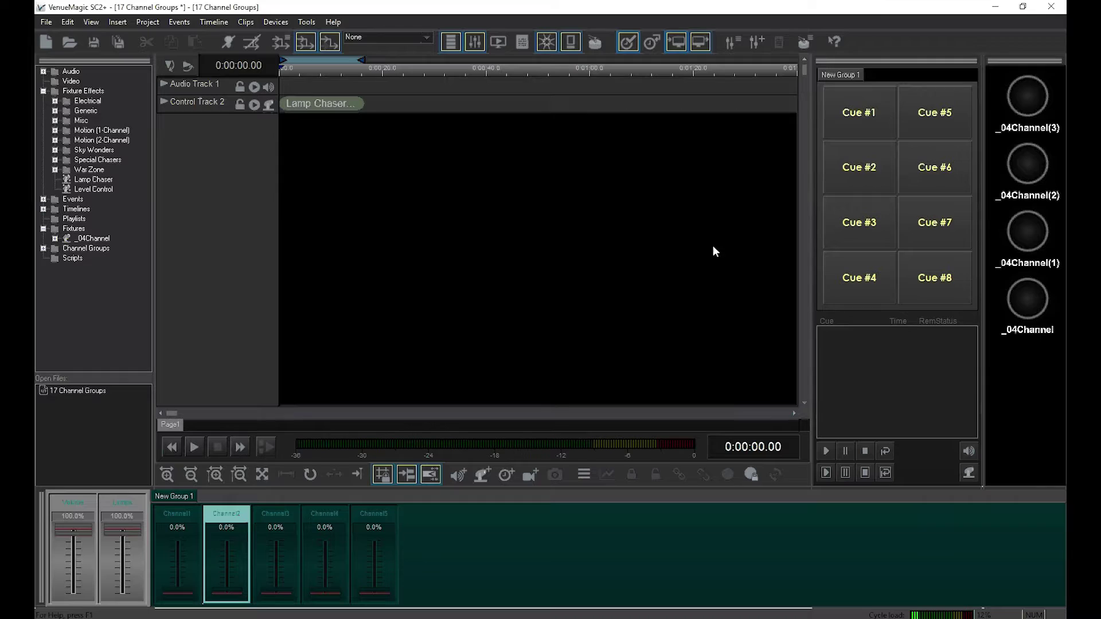
pyautogui.click(482, 475)
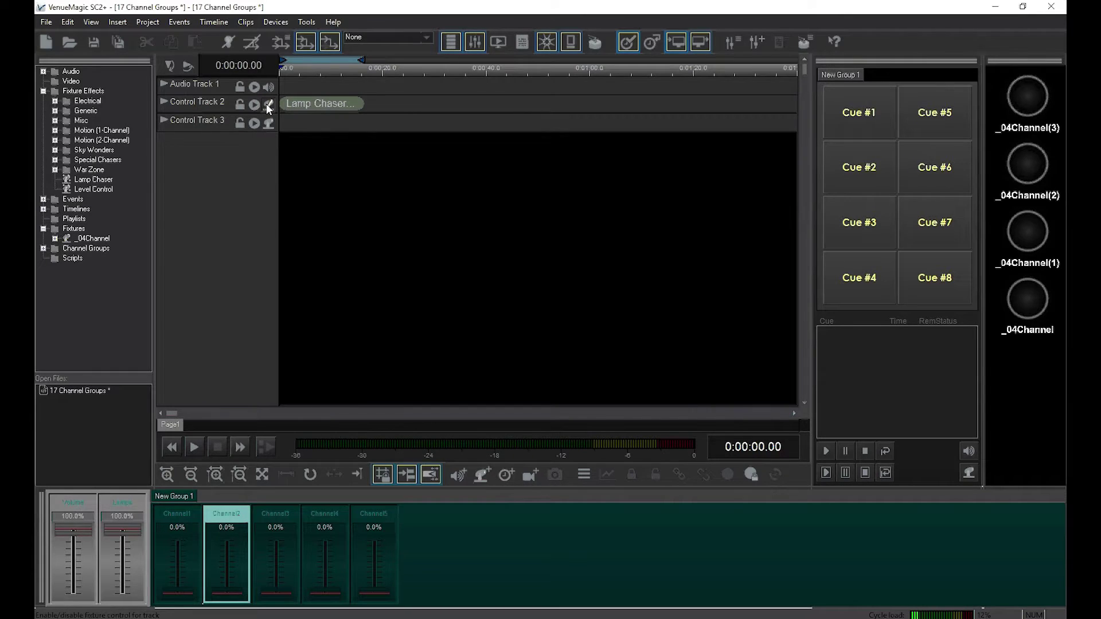
pyautogui.click(42, 249)
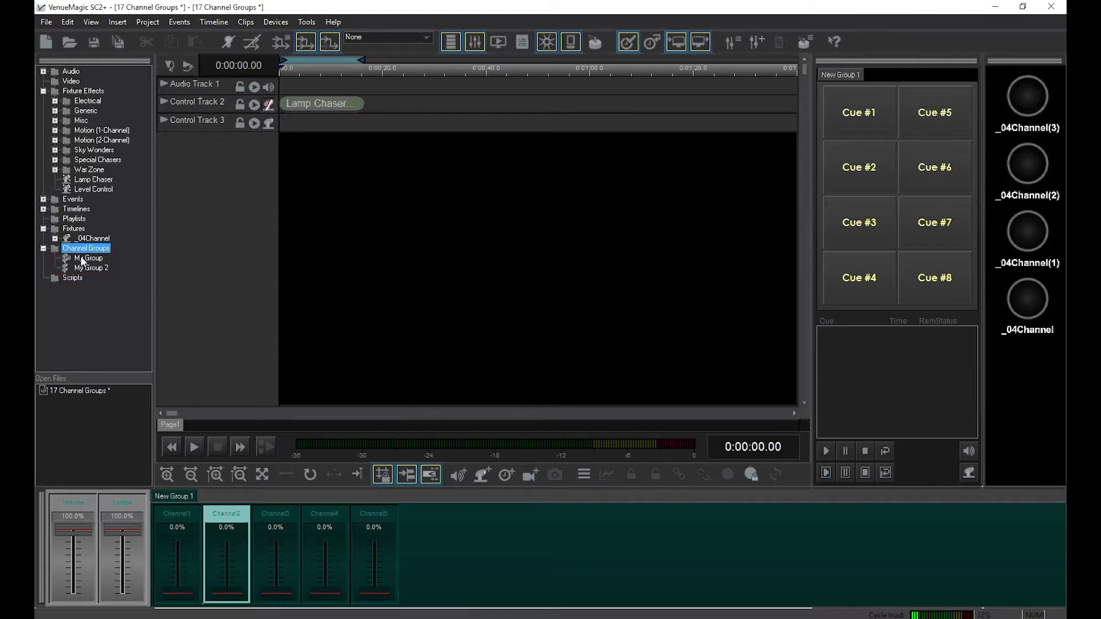
pyautogui.moveTo(87, 258)
pyautogui.mouseDown()
pyautogui.moveTo(127, 232)
pyautogui.moveTo(200, 123)
pyautogui.mouseUp()
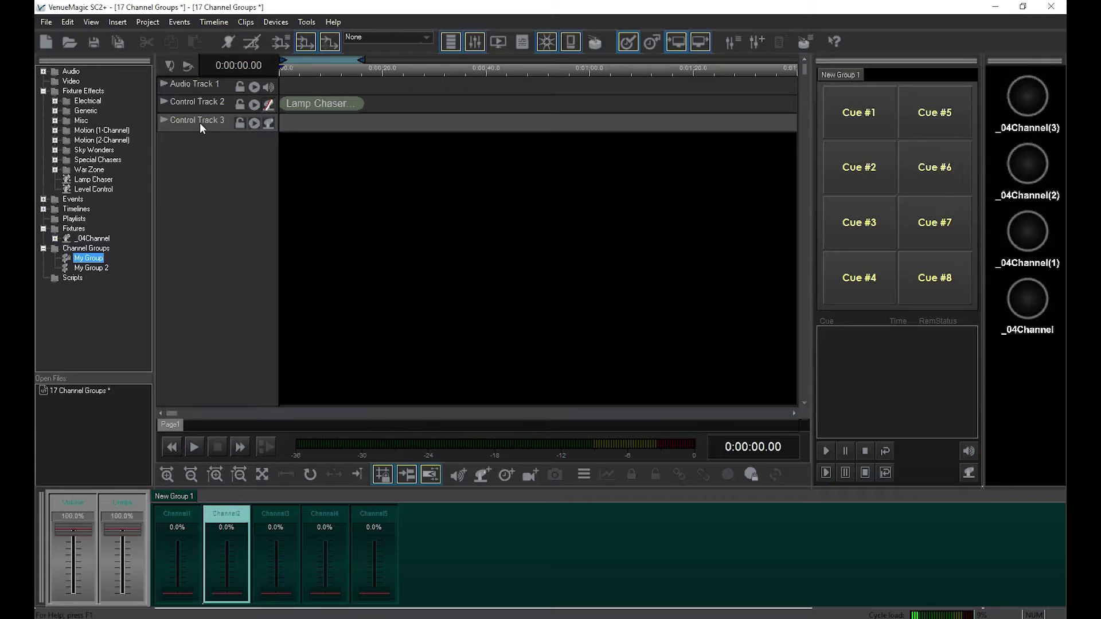
pyautogui.moveTo(100, 187); pyautogui.dragTo(332, 122)
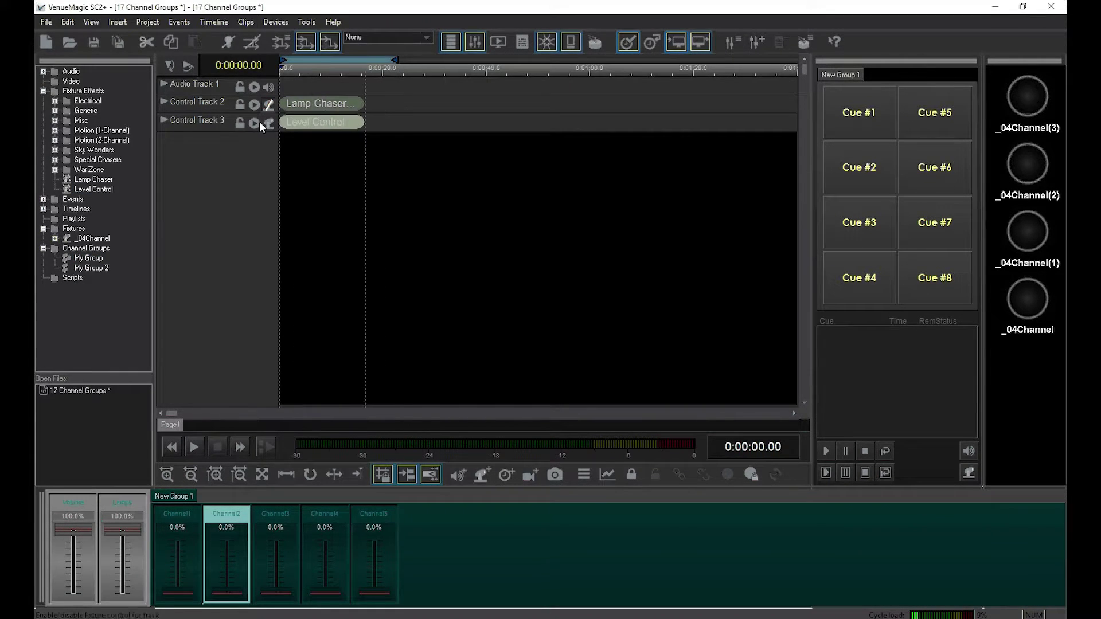
# Raise the Level Control envelope's end point to 100, preview the ramp, and accept it
pyautogui.doubleClick(304, 120)
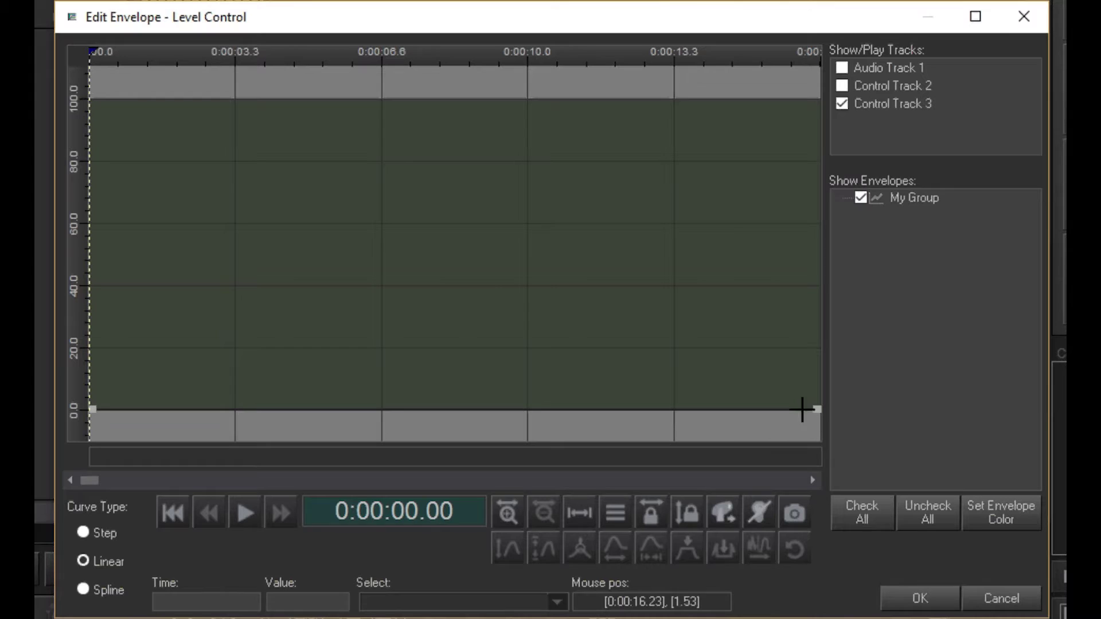
pyautogui.moveTo(816, 411); pyautogui.dragTo(826, 56)
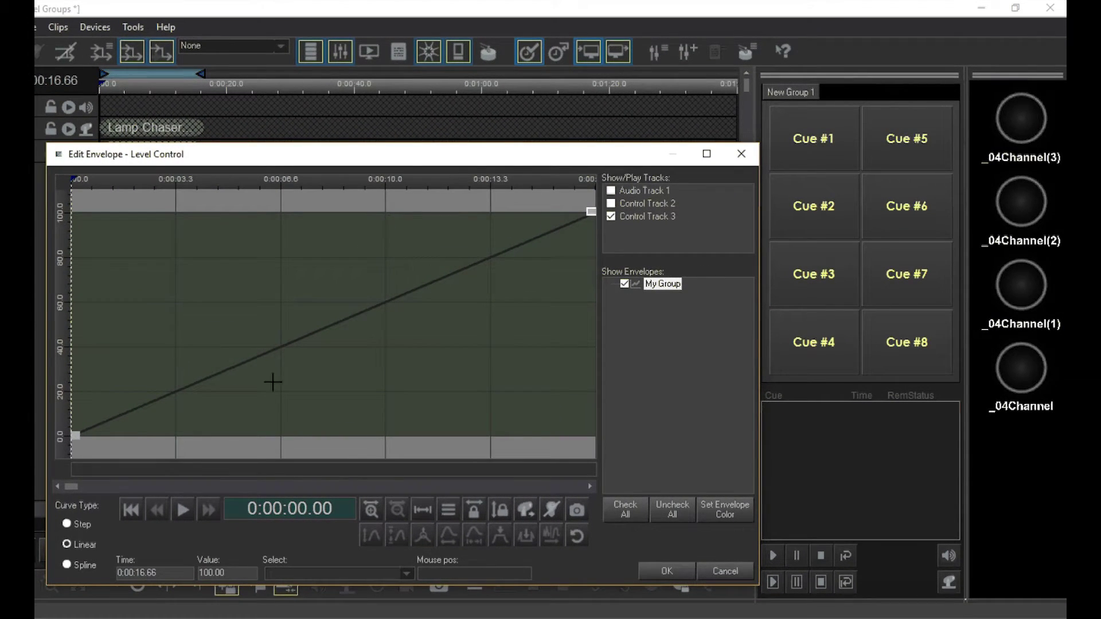
pyautogui.click(301, 364)
pyautogui.click(184, 509)
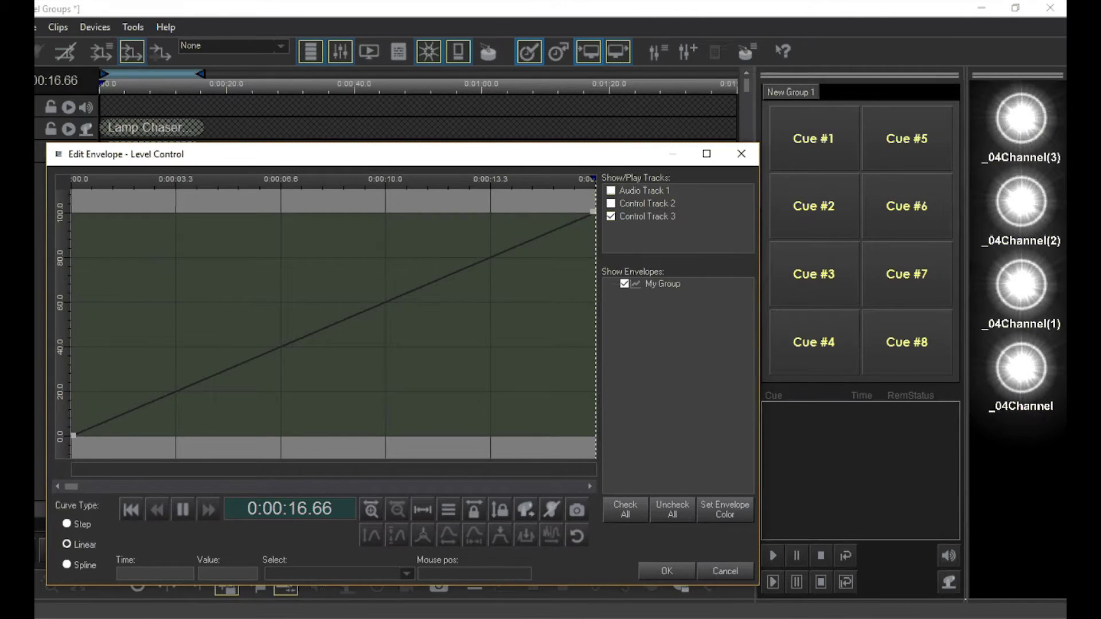
pyautogui.click(660, 571)
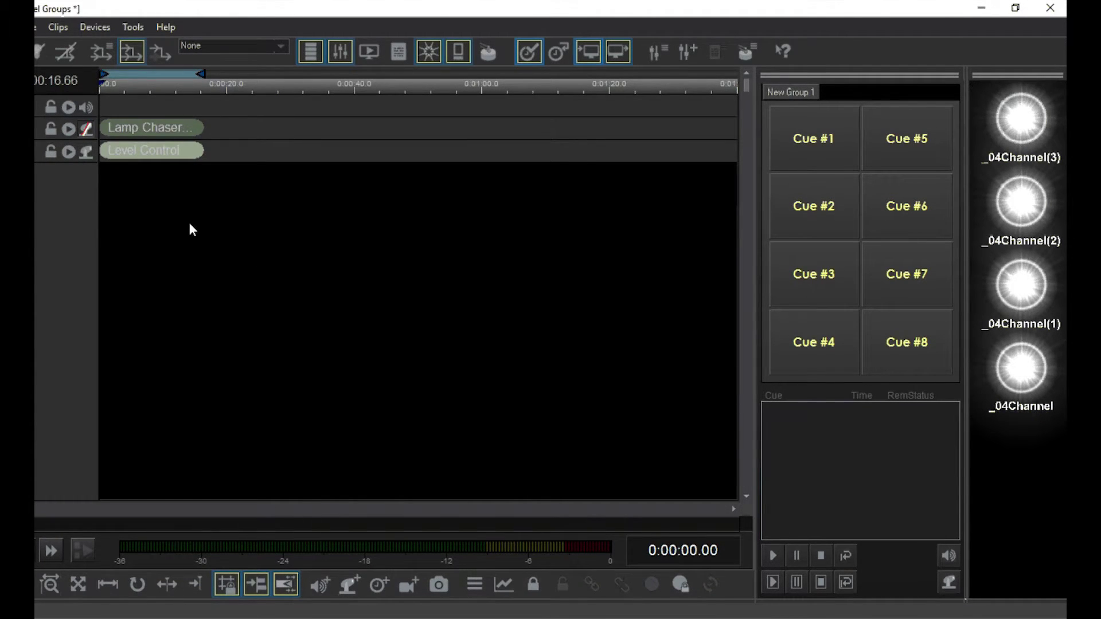
# Toggle track control so Level Control is enabled and Lamp Chaser disabled, then start playback
pyautogui.click(86, 151)
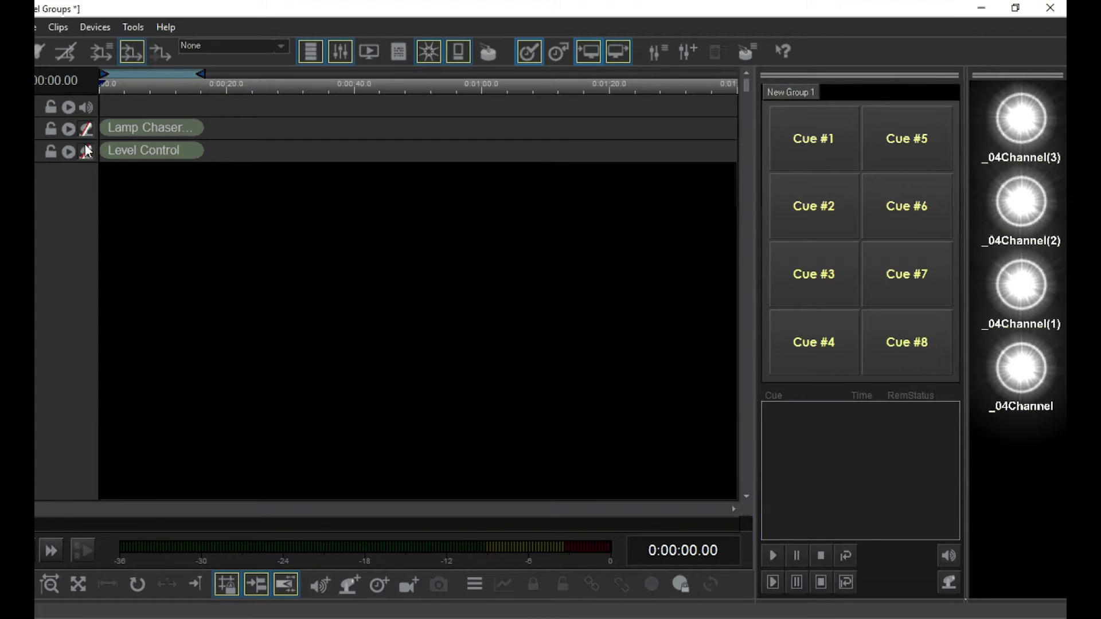
pyautogui.click(86, 130)
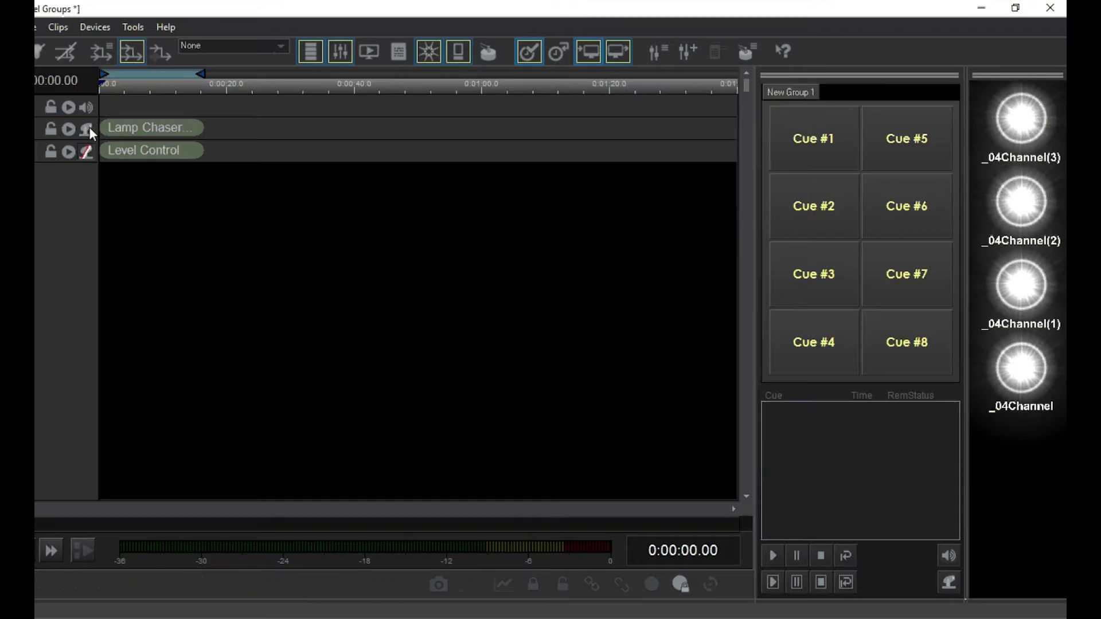
pyautogui.press('space')
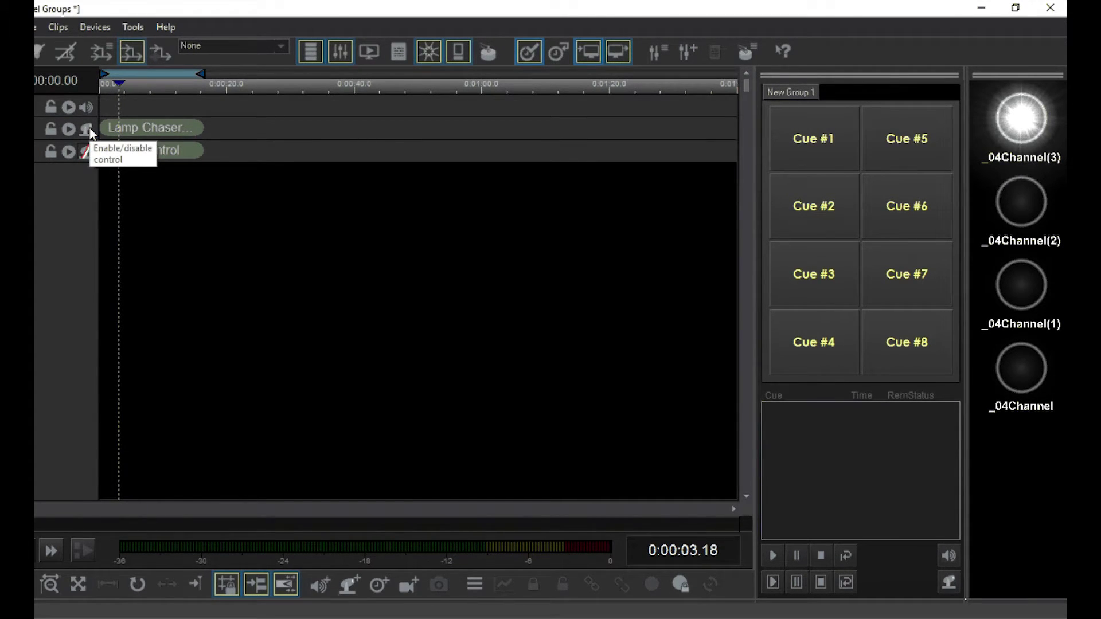
pyautogui.click(104, 27)
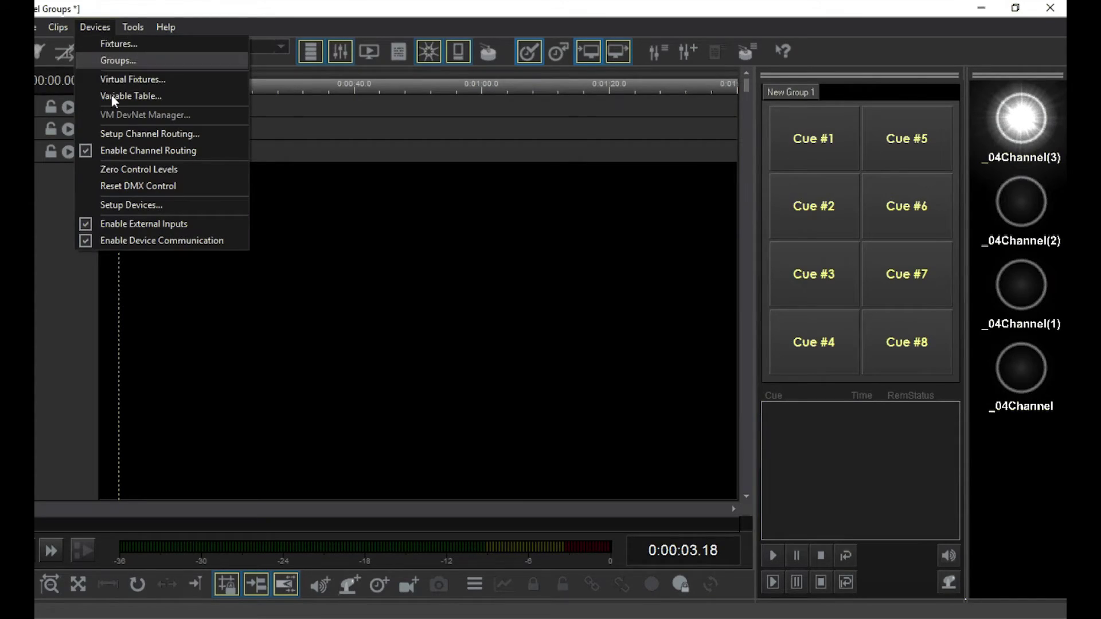
# Start a new channel route with slider VCS-005 (Channel5) as its input
pyautogui.click(113, 133)
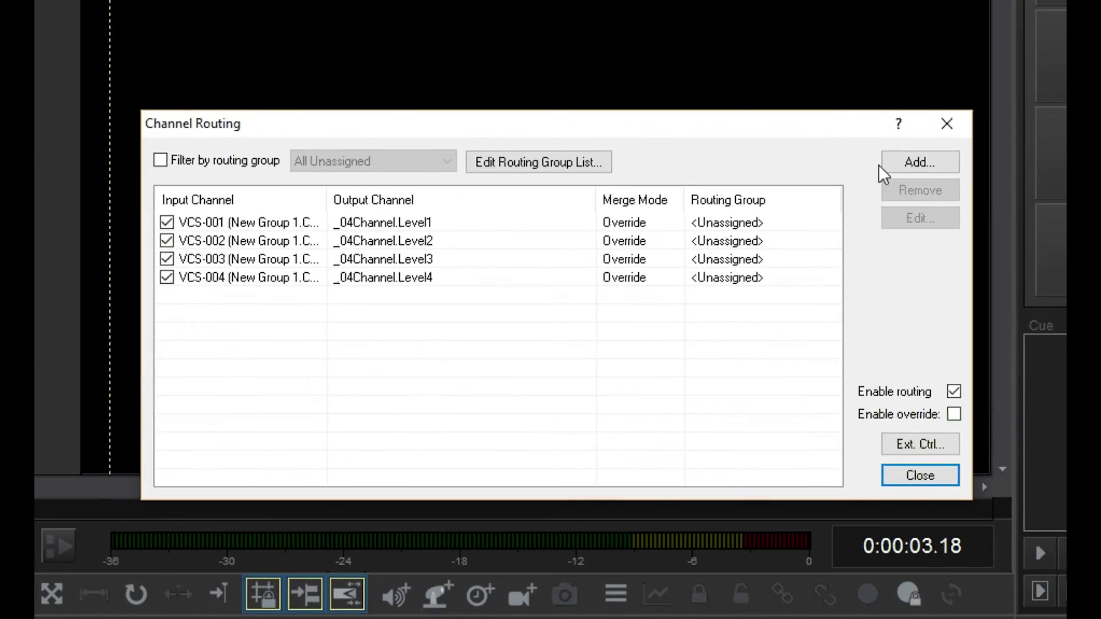
pyautogui.click(842, 195)
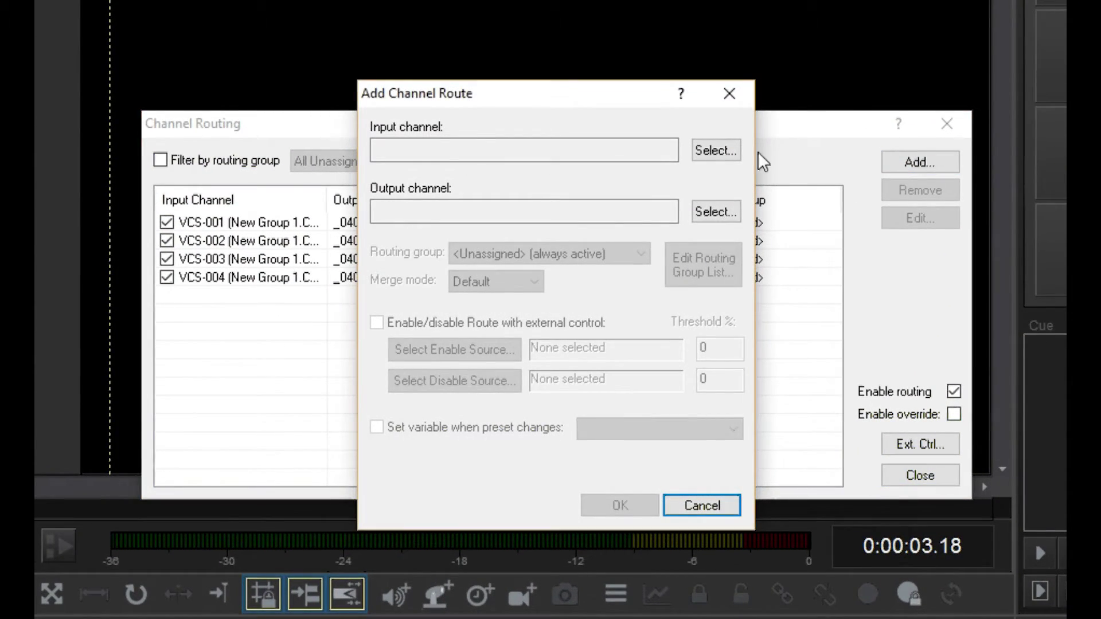
pyautogui.click(714, 150)
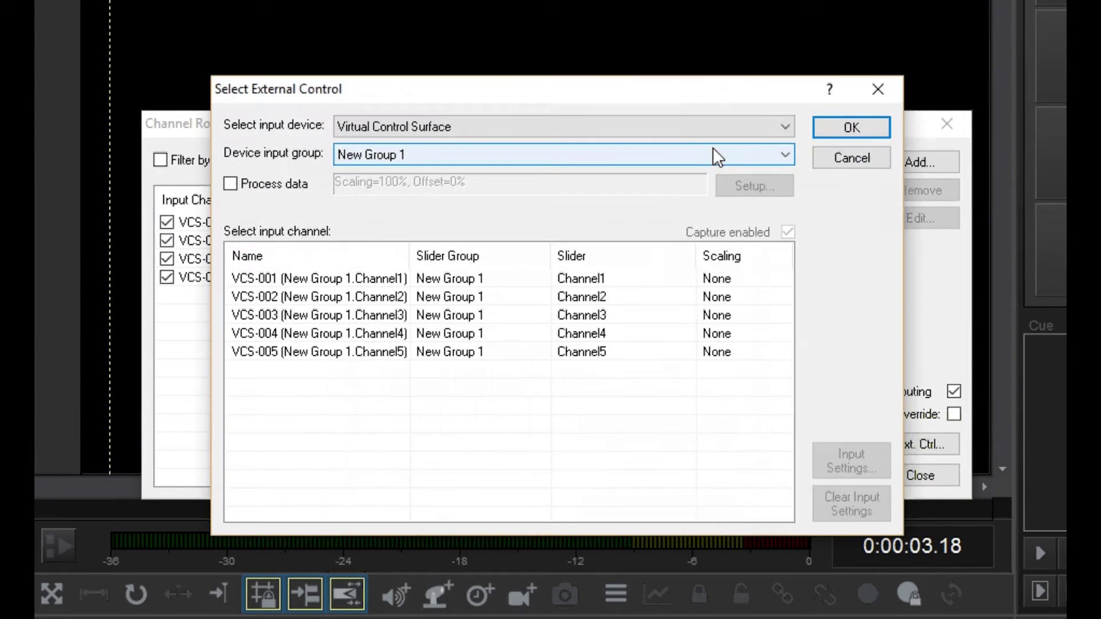
pyautogui.click(636, 353)
pyautogui.click(848, 133)
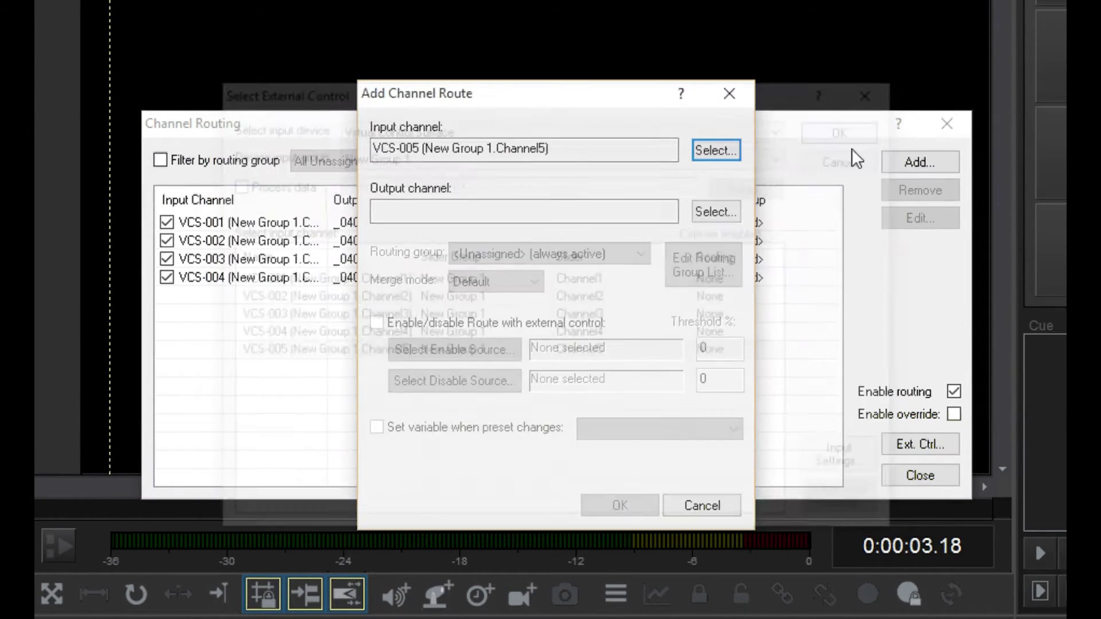
# Route the slider to My Group using Scale merge mode and save the route
pyautogui.click(712, 213)
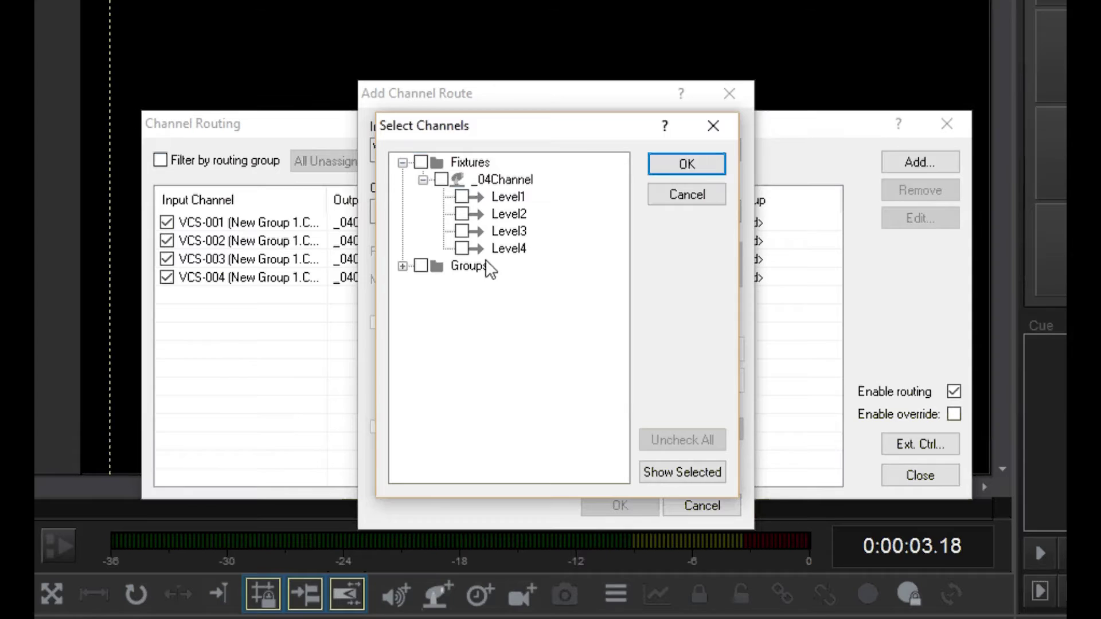
pyautogui.click(403, 266)
pyautogui.click(440, 282)
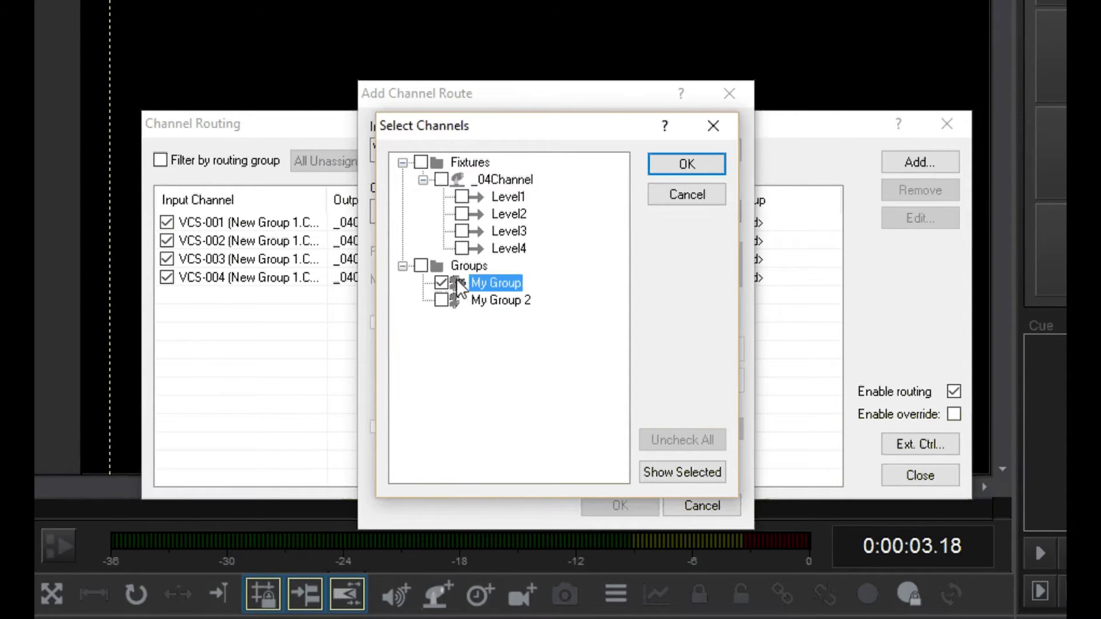
pyautogui.click(687, 164)
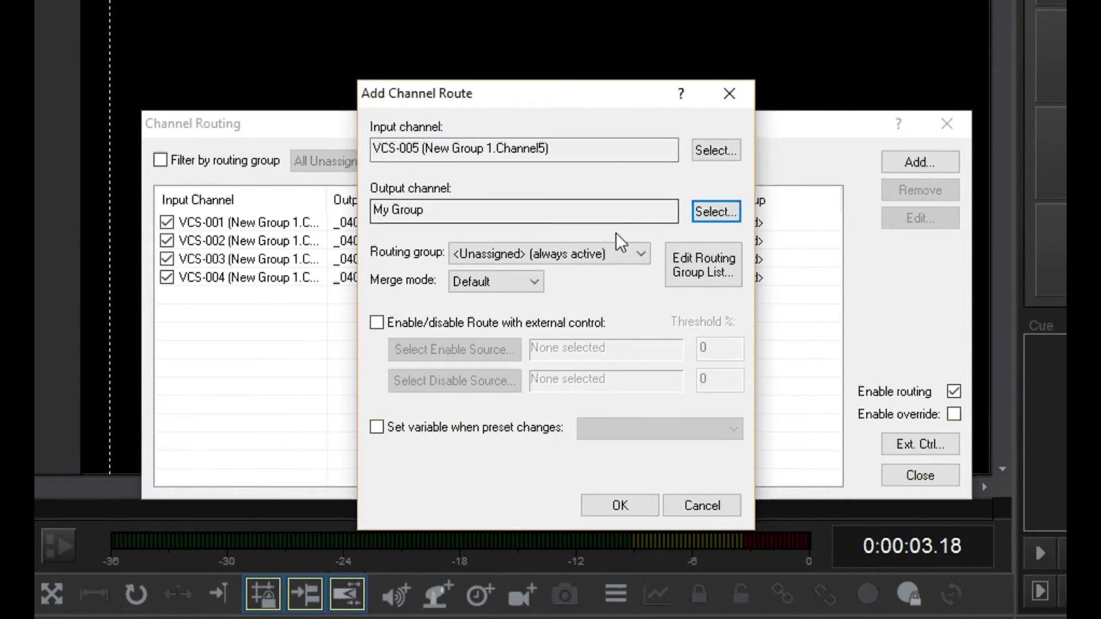
pyautogui.click(523, 280)
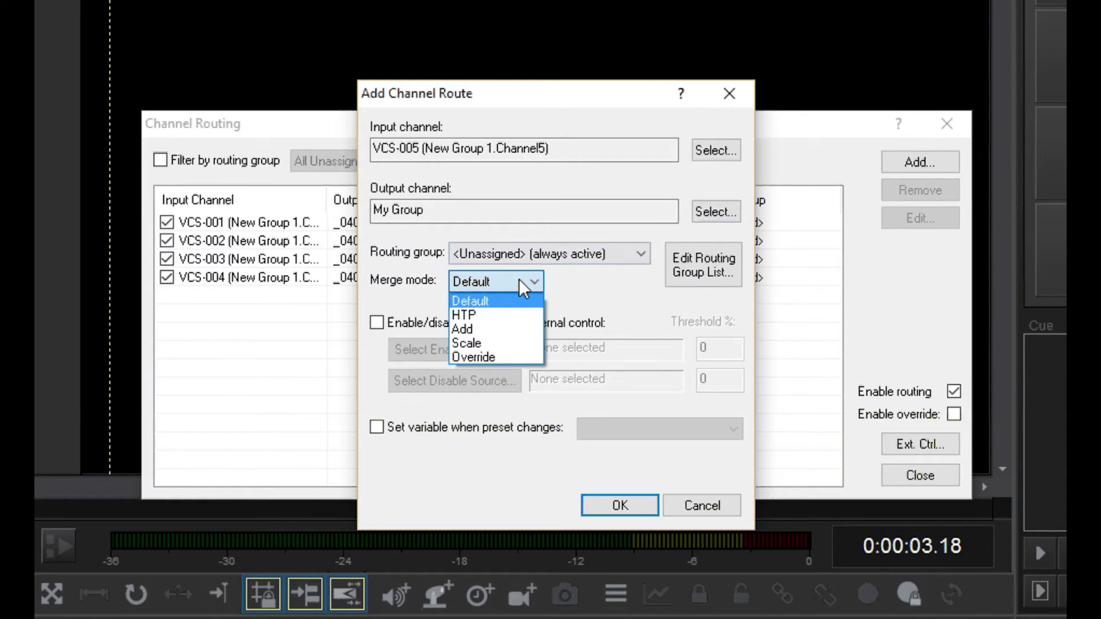
pyautogui.click(523, 344)
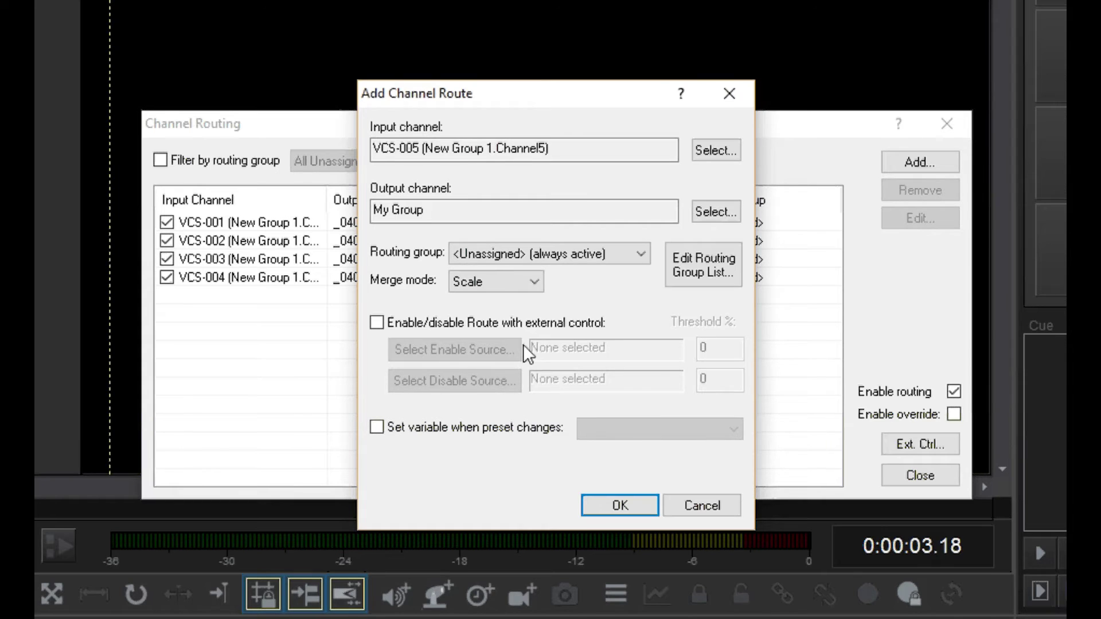
pyautogui.click(619, 506)
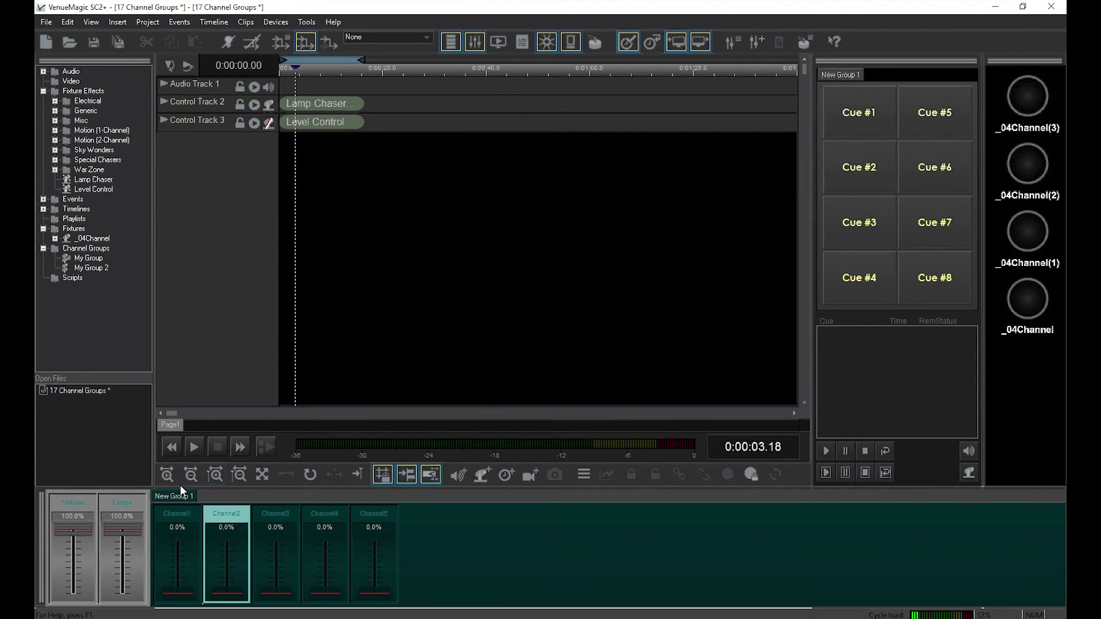
# Rewind and play the show, then raise New Group 1's Channel5 slider to 100%
pyautogui.click(170, 450)
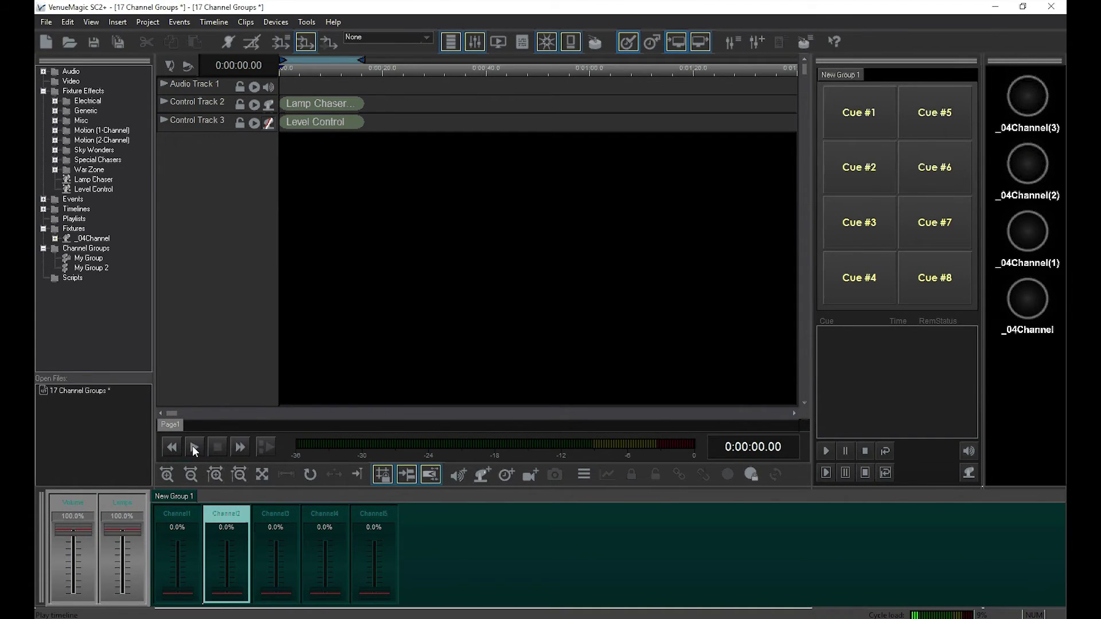
pyautogui.click(192, 447)
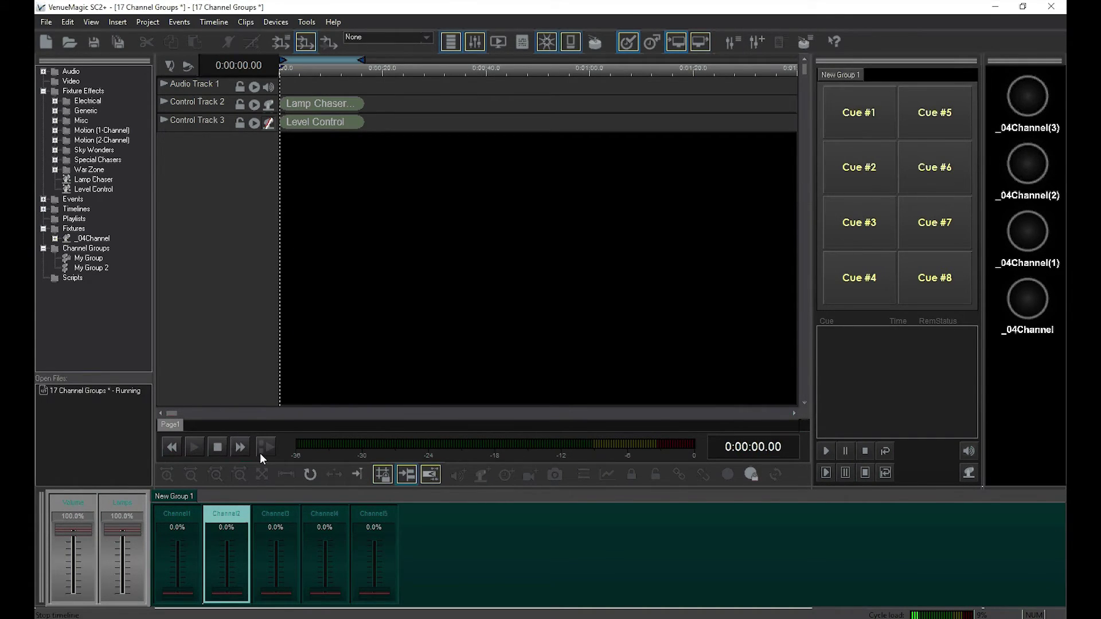
pyautogui.click(374, 596)
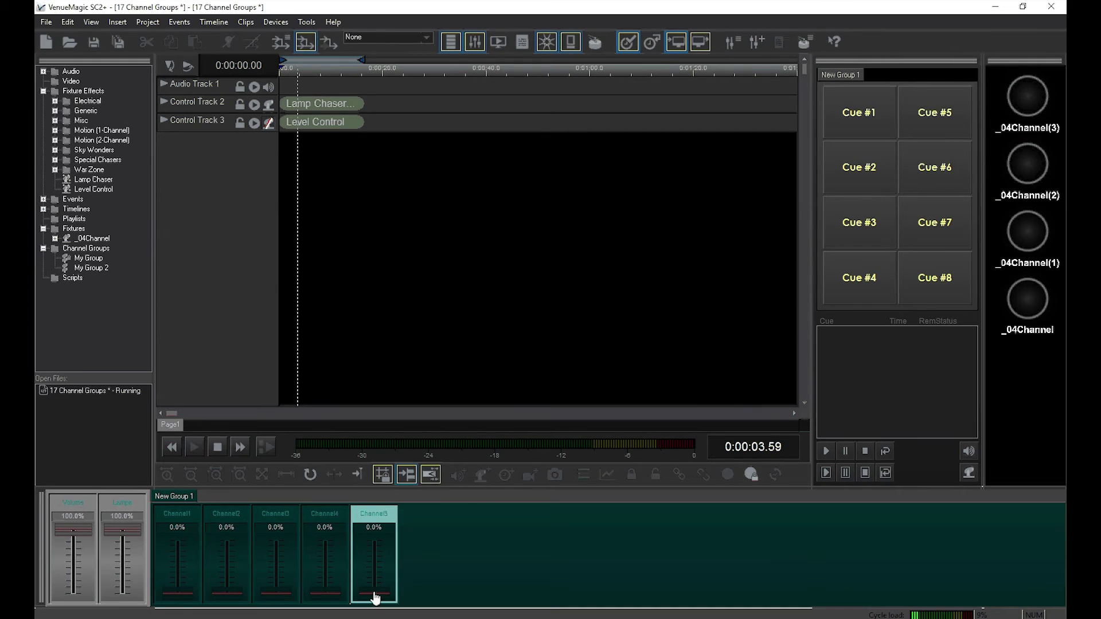
pyautogui.moveTo(374, 596); pyautogui.dragTo(384, 533)
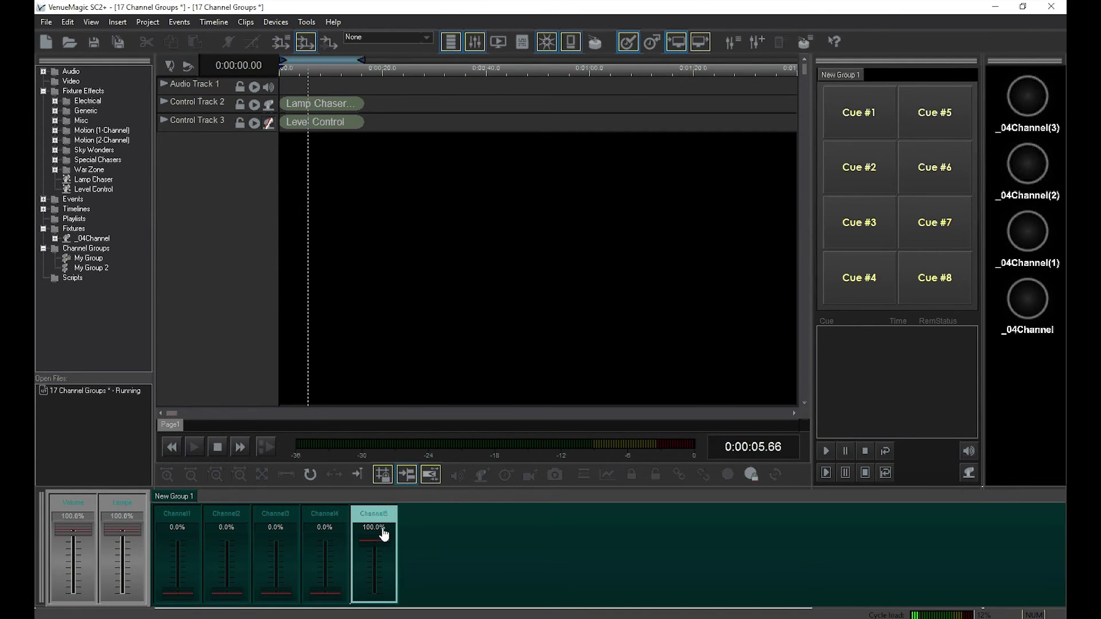